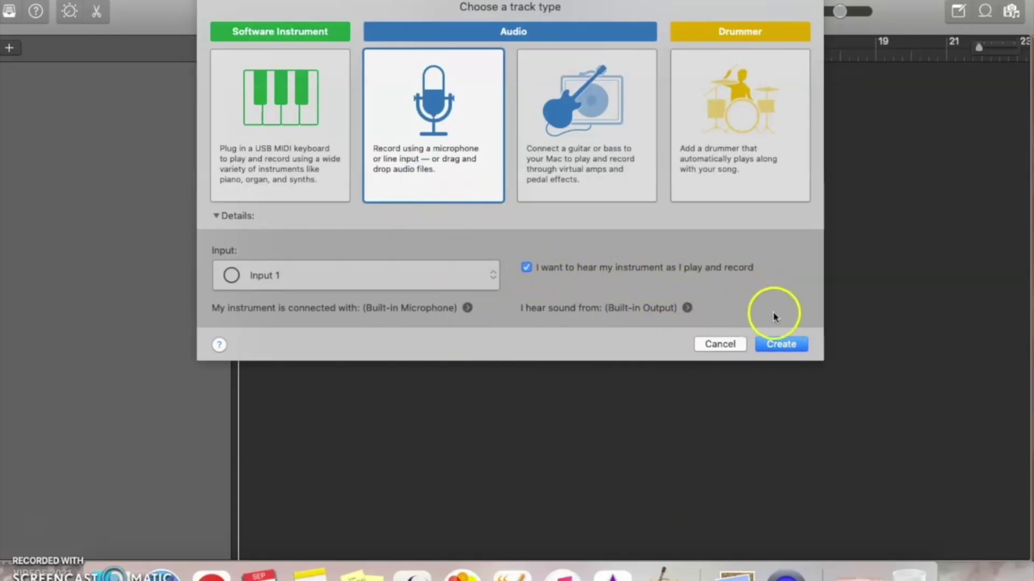
Create a microphone audio track on Input 1 and copy the song "house best et" from the Music app's New Album playlist to the desktop
{"action": "left_click", "coordinate": [783, 346]}
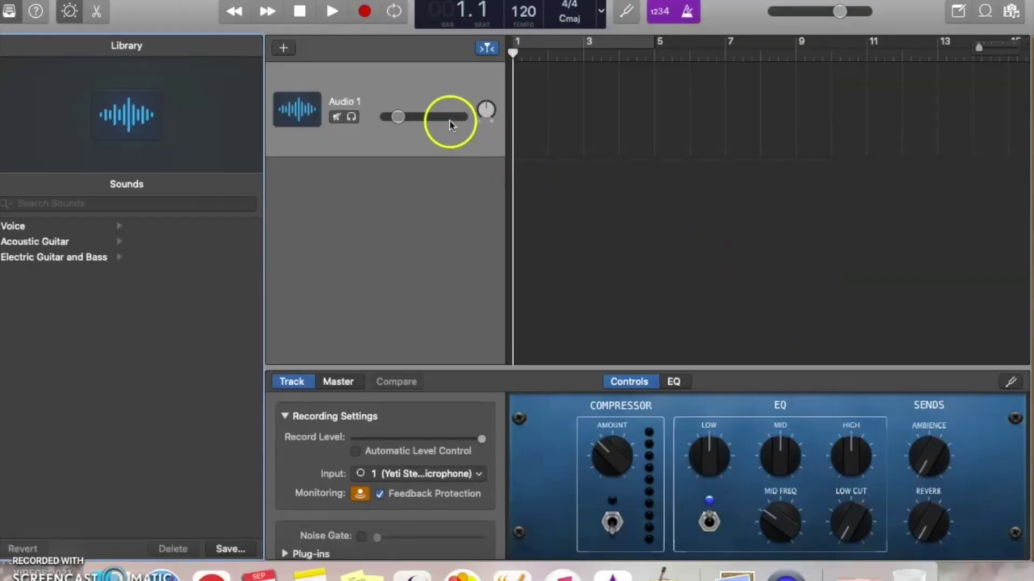
{"action": "left_click_drag", "start_coordinate": [730, 12], "coordinate": [499, 2]}
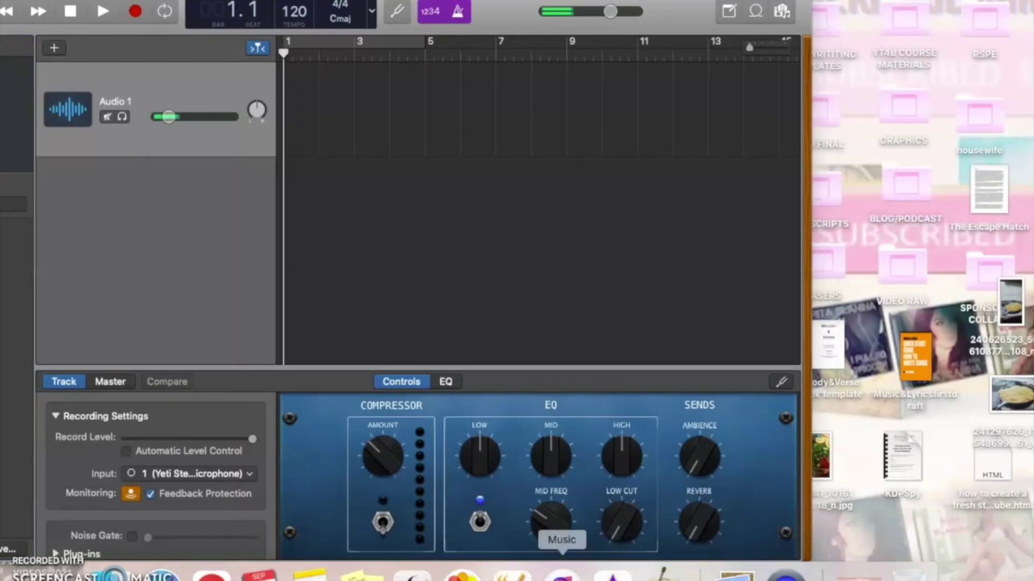
{"action": "left_click", "coordinate": [563, 575]}
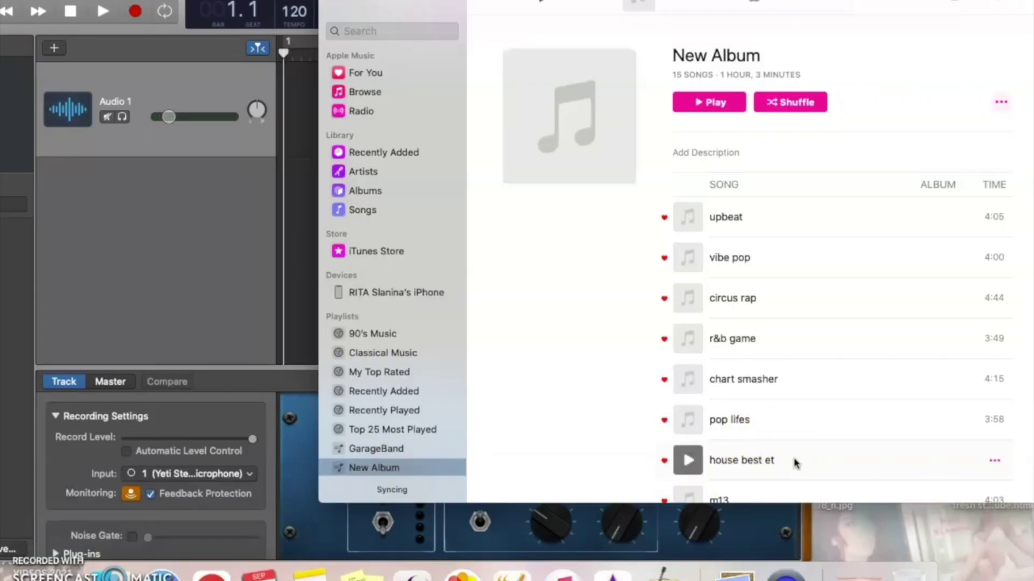
{"action": "left_click_drag", "start_coordinate": [794, 463], "coordinate": [894, 536]}
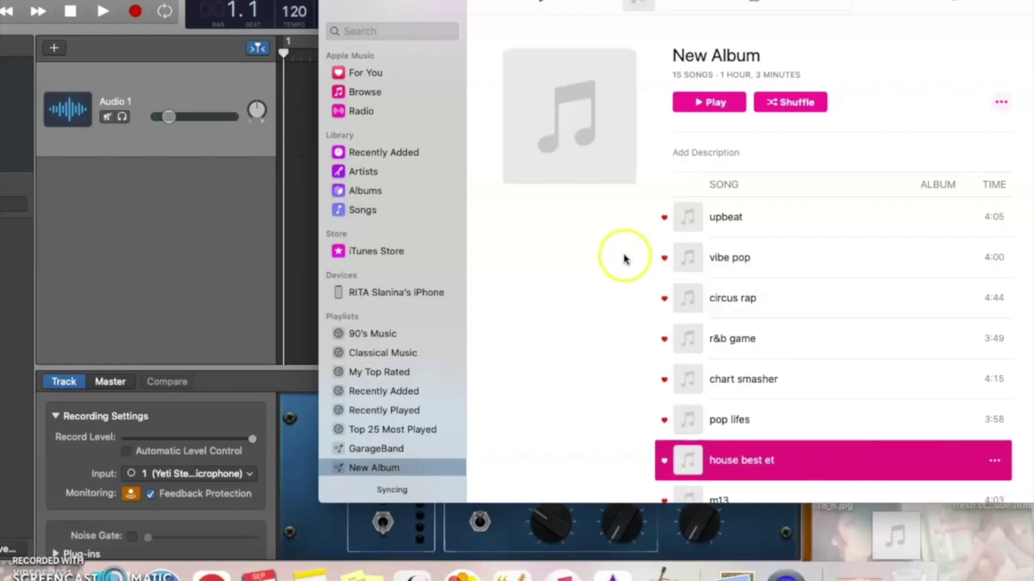
{"action": "left_click", "coordinate": [331, 3]}
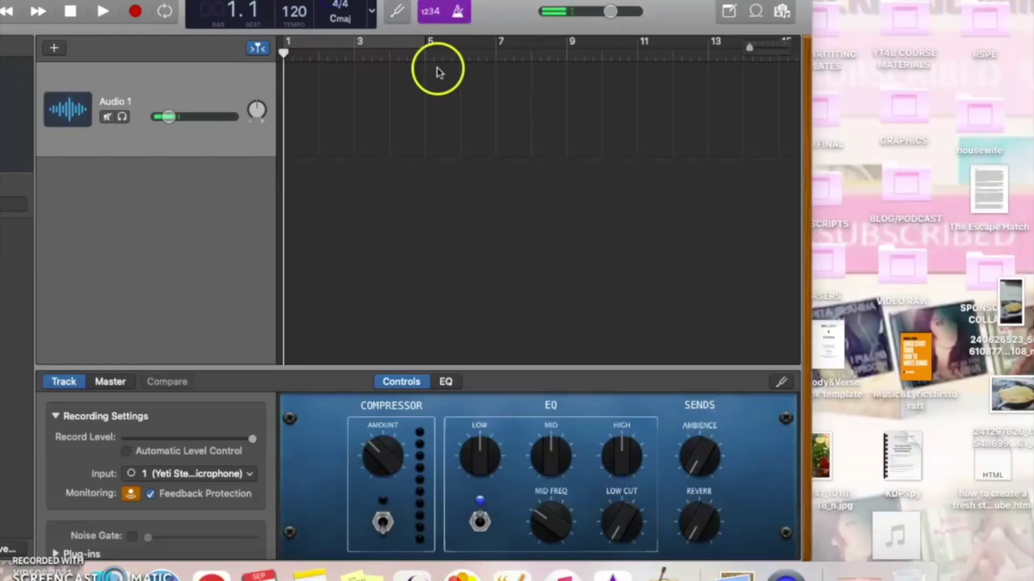
Import the "house best et" audio file from the desktop into the Audio 1 track, starting at bar 1
{"action": "mouse_move", "coordinate": [886, 533]}
{"action": "mouse_move", "coordinate": [886, 533]}
{"action": "left_mouse_down"}
{"action": "mouse_move", "coordinate": [877, 447]}
{"action": "mouse_move", "coordinate": [901, 318]}
{"action": "mouse_move", "coordinate": [731, 220]}
{"action": "mouse_move", "coordinate": [432, 131]}
{"action": "mouse_move", "coordinate": [330, 127]}
{"action": "mouse_move", "coordinate": [263, 111]}
{"action": "mouse_move", "coordinate": [295, 120]}
{"action": "left_mouse_up"}
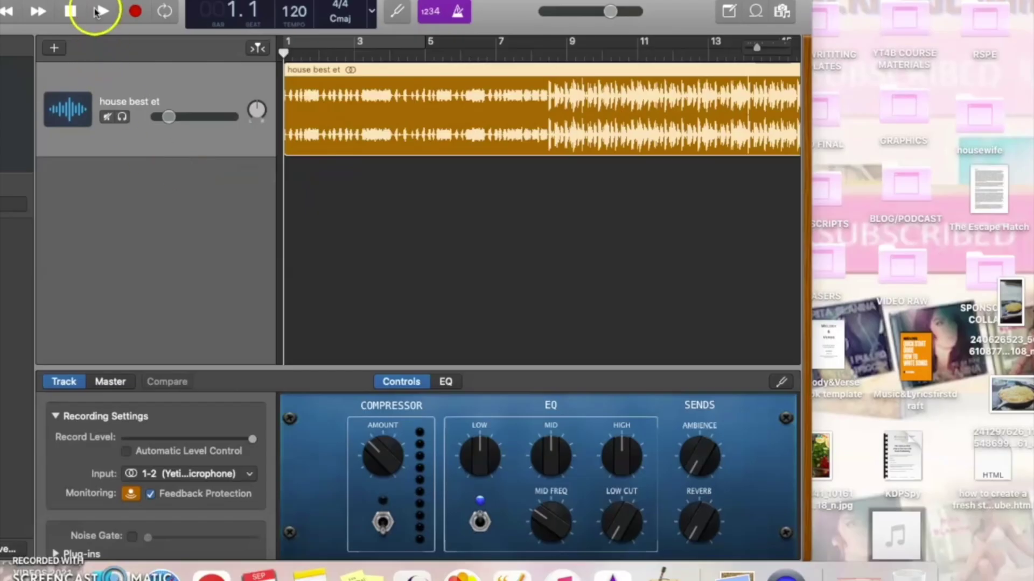
{"action": "key", "text": "y"}
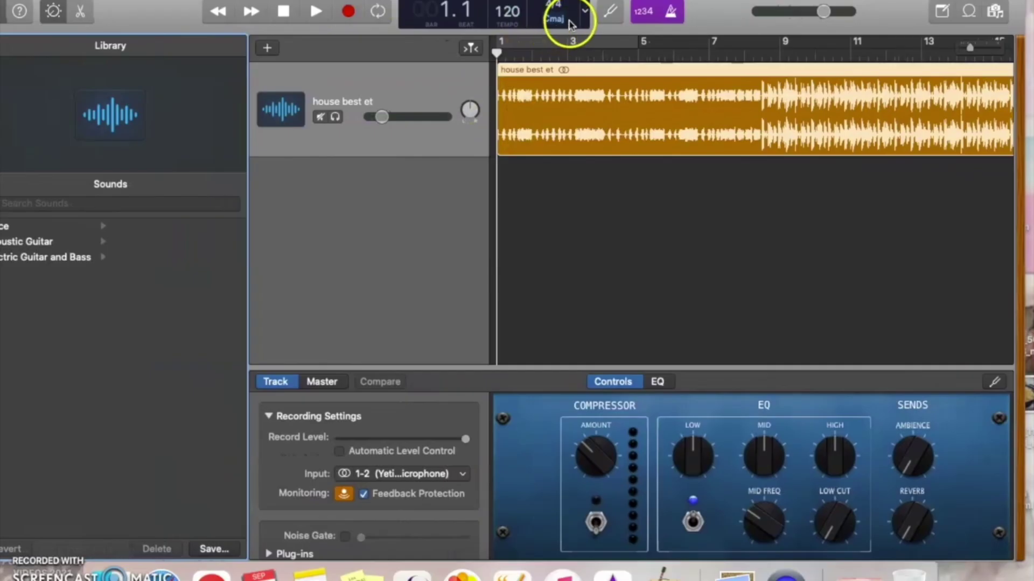
Look through the display mode, time signature and key signature options, keeping 4/4 and C major
{"action": "left_click", "coordinate": [586, 12]}
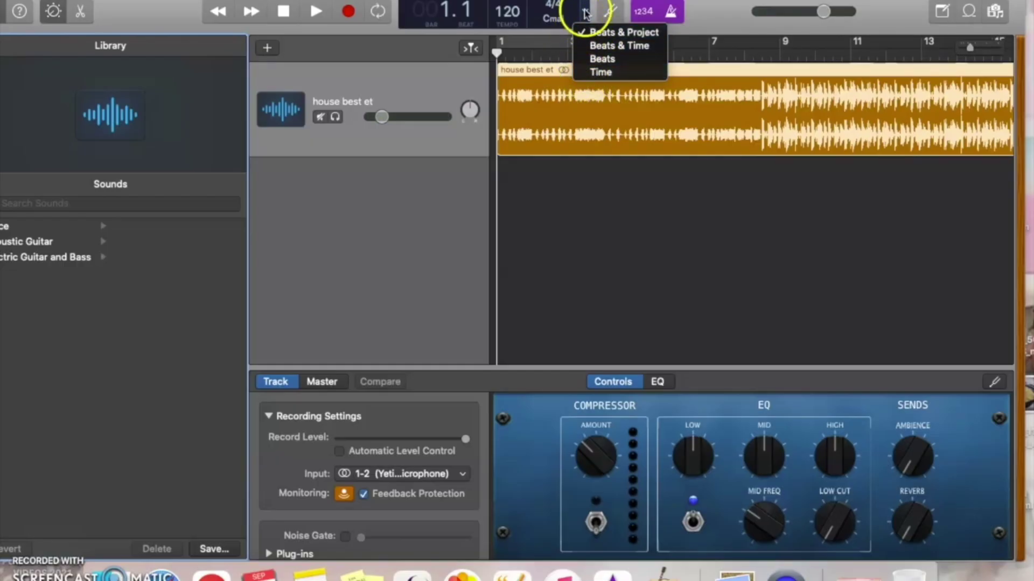
{"action": "left_click", "coordinate": [563, 16]}
{"action": "left_click", "coordinate": [563, 16]}
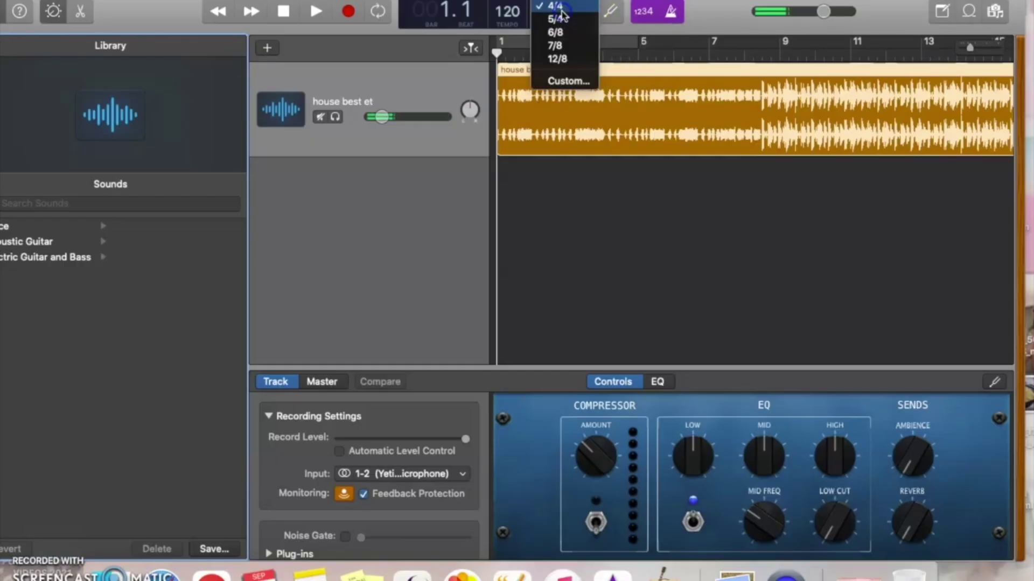
{"action": "left_click", "coordinate": [562, 16]}
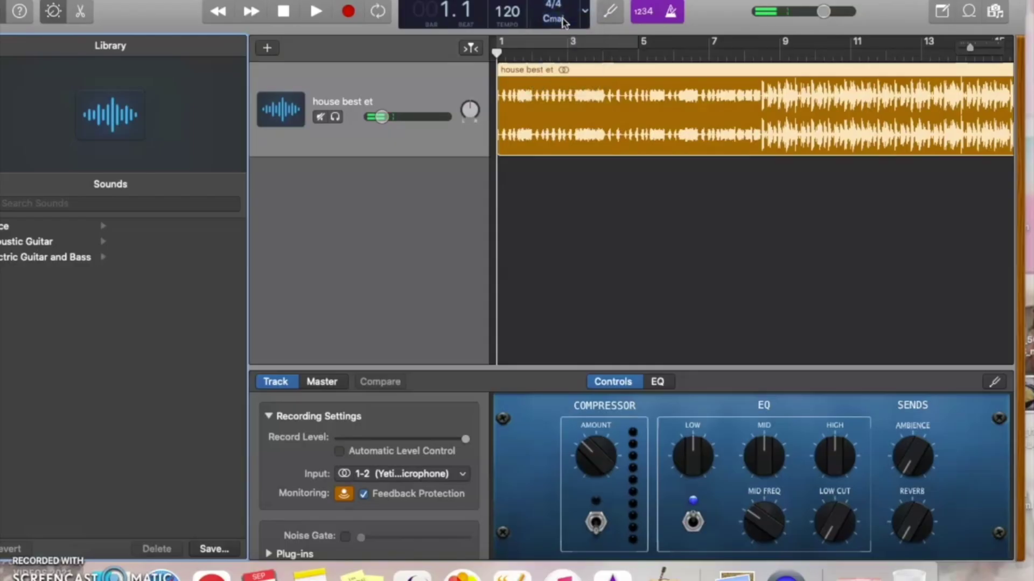
{"action": "left_click", "coordinate": [564, 21]}
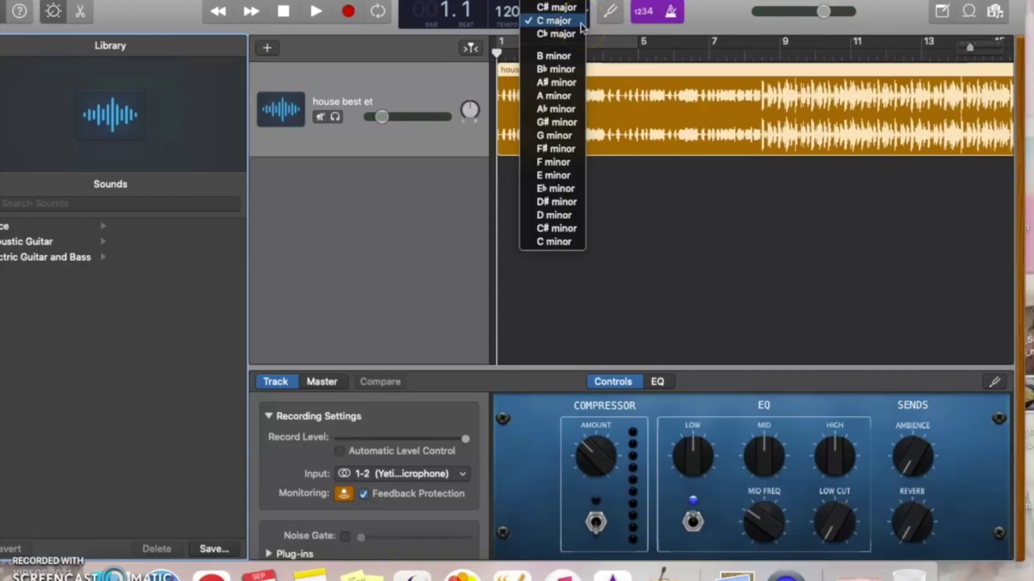
{"action": "left_click", "coordinate": [581, 23]}
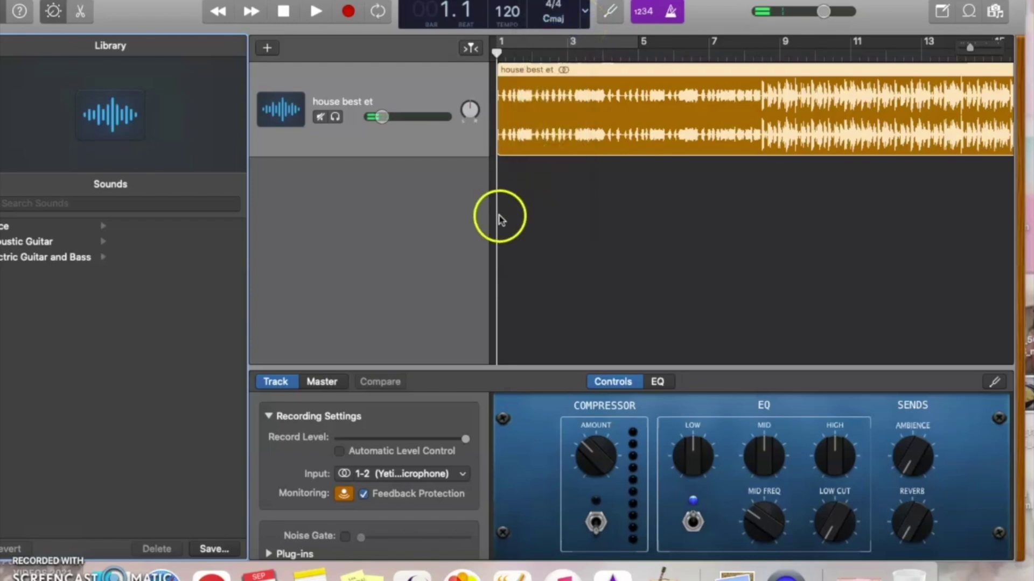
Try a 5/4 time signature while the song plays, stop playback, and set the time signature back to 4/4
{"action": "key", "text": "space"}
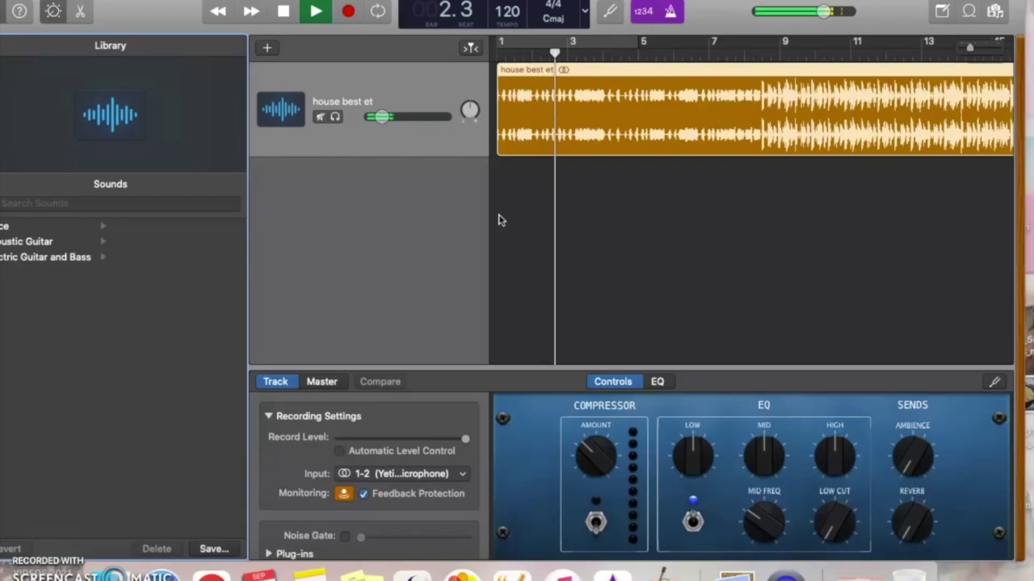
{"action": "left_click", "coordinate": [530, 204]}
{"action": "left_click", "coordinate": [562, 10]}
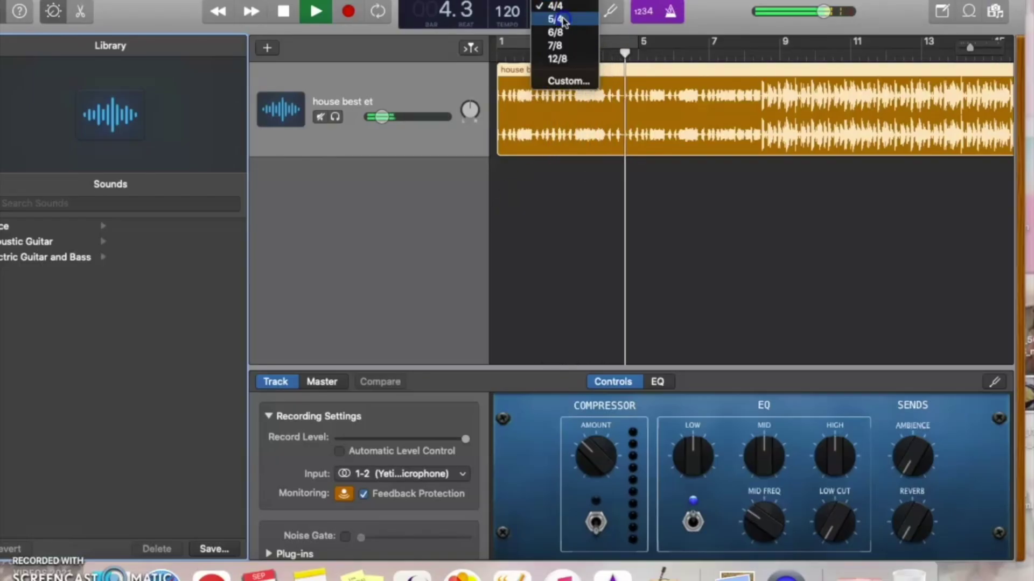
{"action": "left_click", "coordinate": [561, 20]}
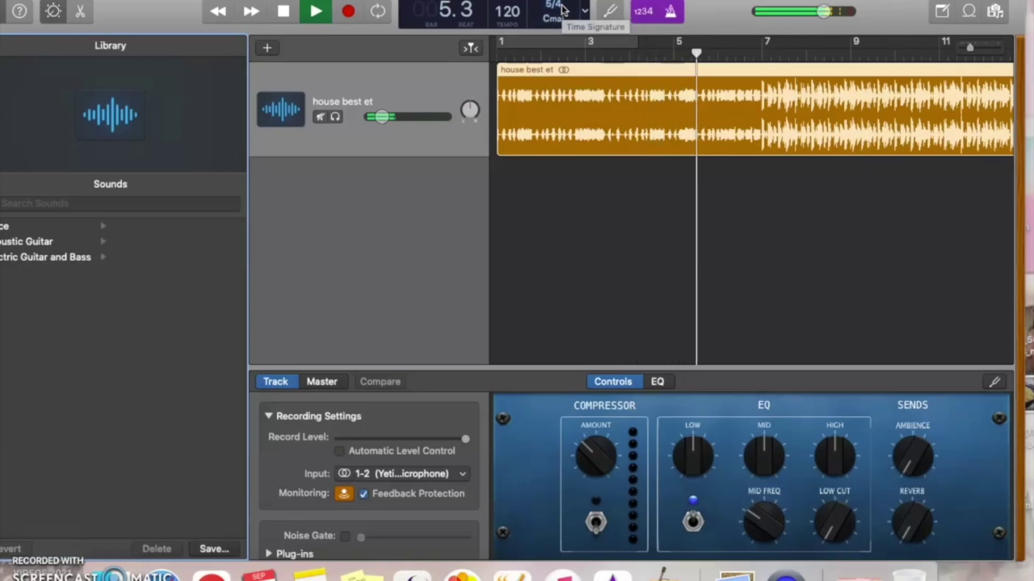
{"action": "left_click", "coordinate": [474, 19]}
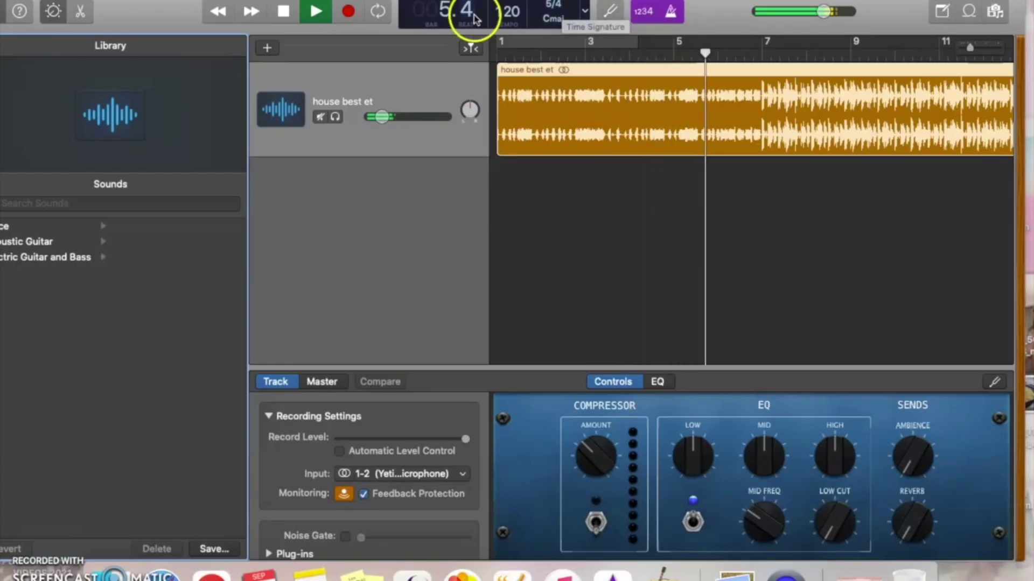
{"action": "left_click", "coordinate": [280, 12]}
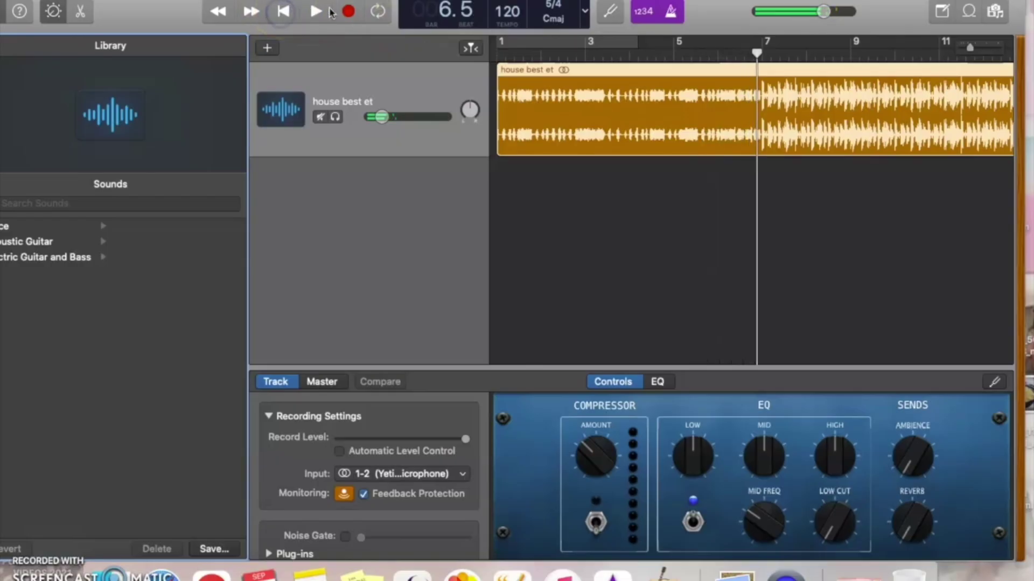
{"action": "left_click", "coordinate": [560, 9]}
{"action": "left_click", "coordinate": [560, 9]}
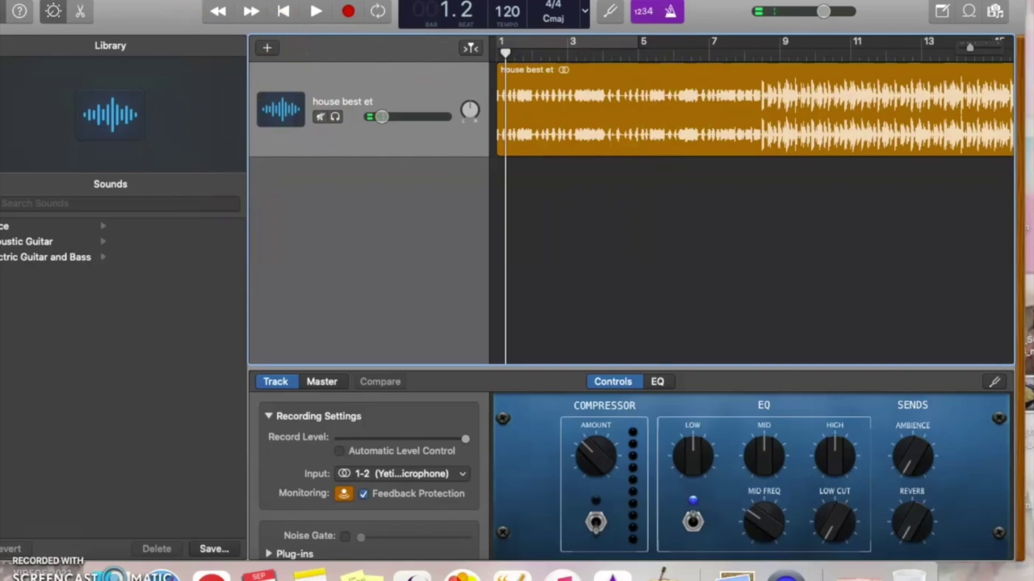
Add a second audio track with settings duplicated from the "house best et" track
{"action": "left_click", "coordinate": [168, 0]}
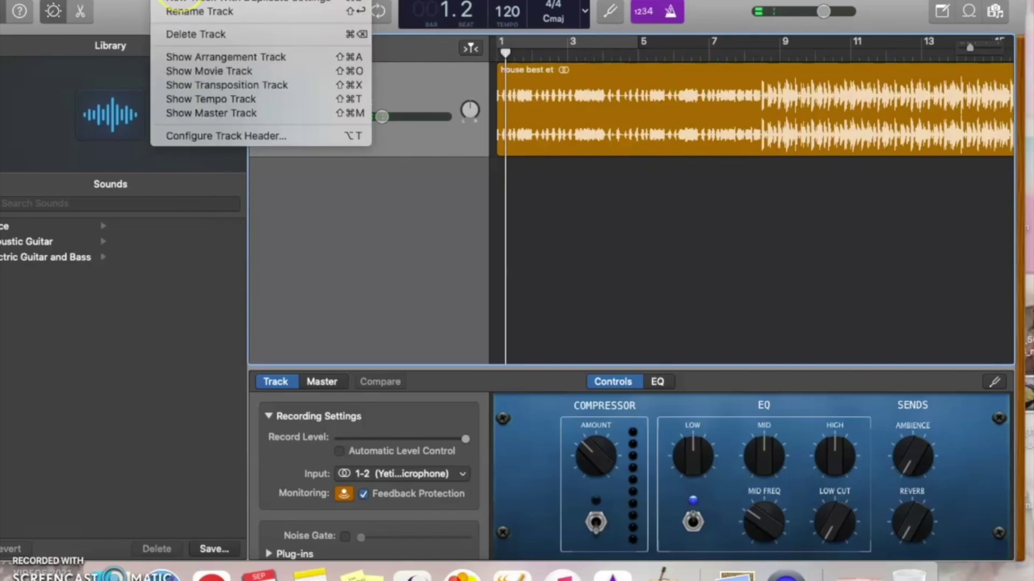
{"action": "left_click", "coordinate": [183, 2]}
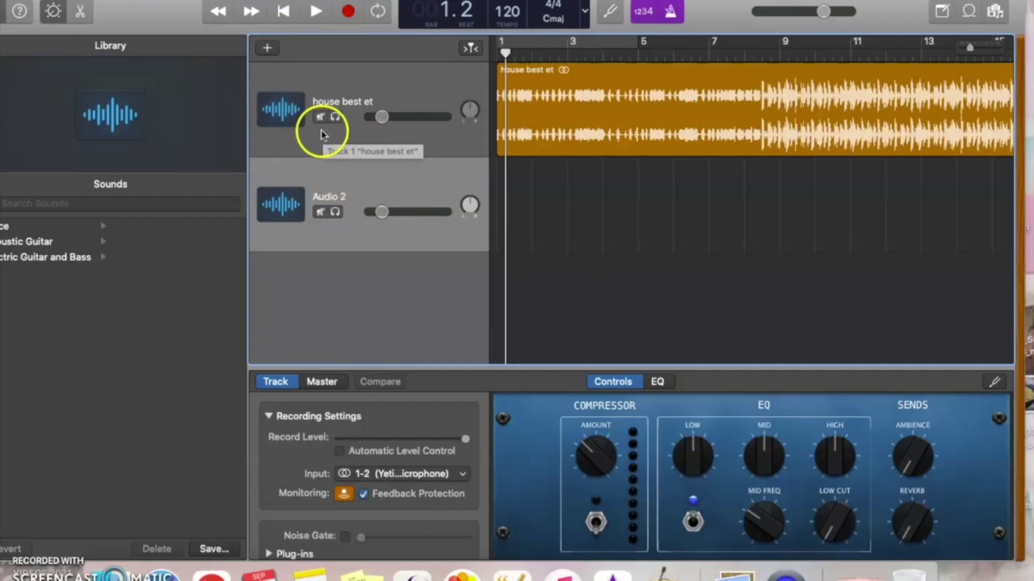
Try the mute and solo controls on the Audio 2 track and switch its solo off again
{"action": "left_click", "coordinate": [319, 213]}
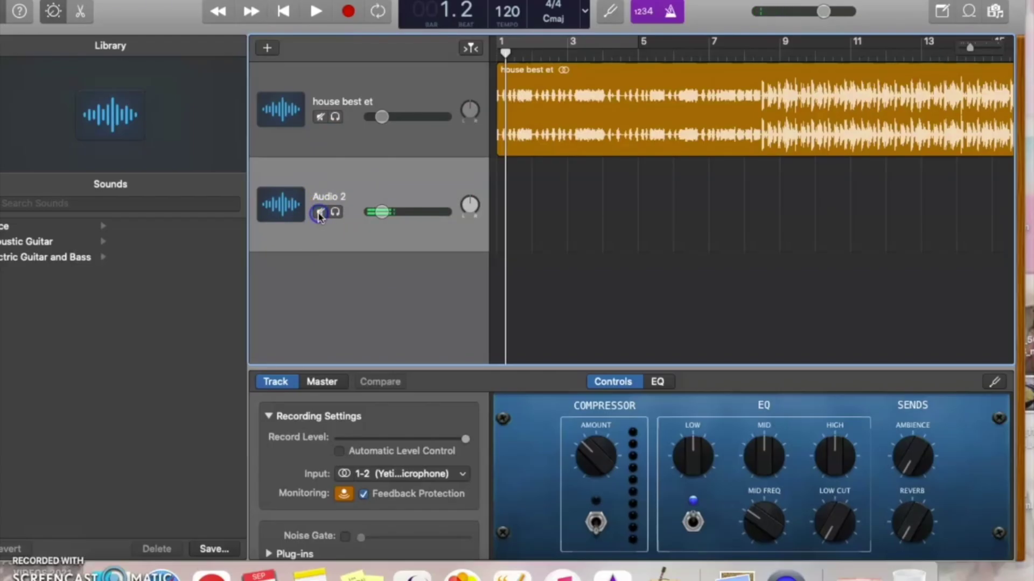
{"action": "left_click", "coordinate": [336, 213]}
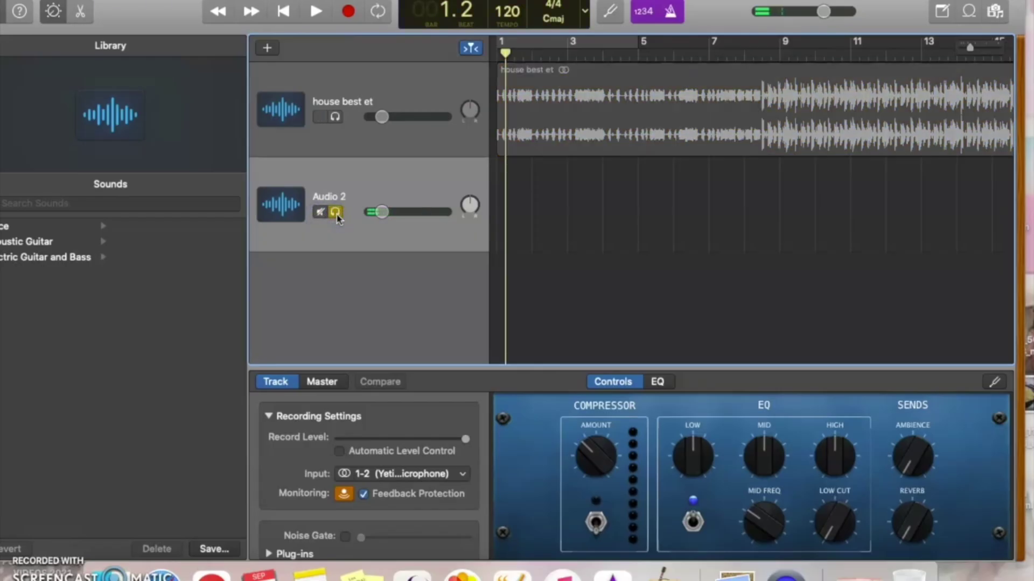
{"action": "left_click_drag", "start_coordinate": [361, 220], "coordinate": [575, 140]}
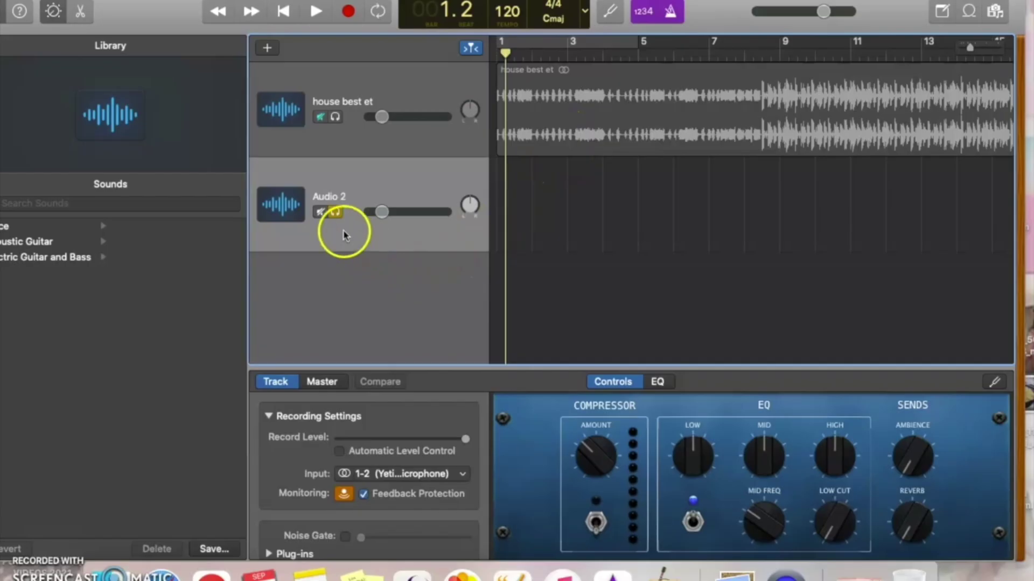
{"action": "left_click", "coordinate": [335, 213]}
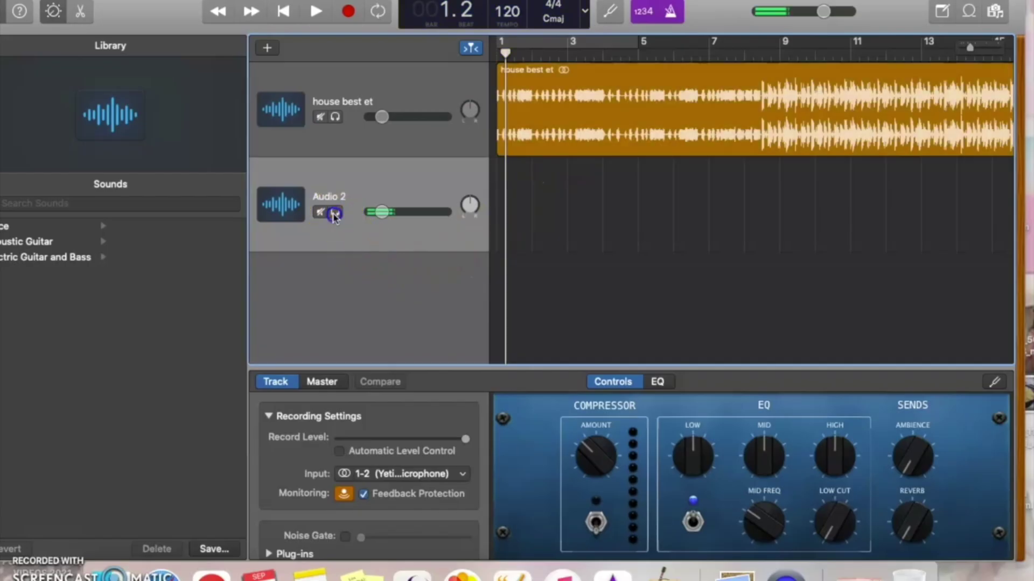
Browse the Voice presets available in the sound library for the Audio 2 track
{"action": "left_click", "coordinate": [24, 229]}
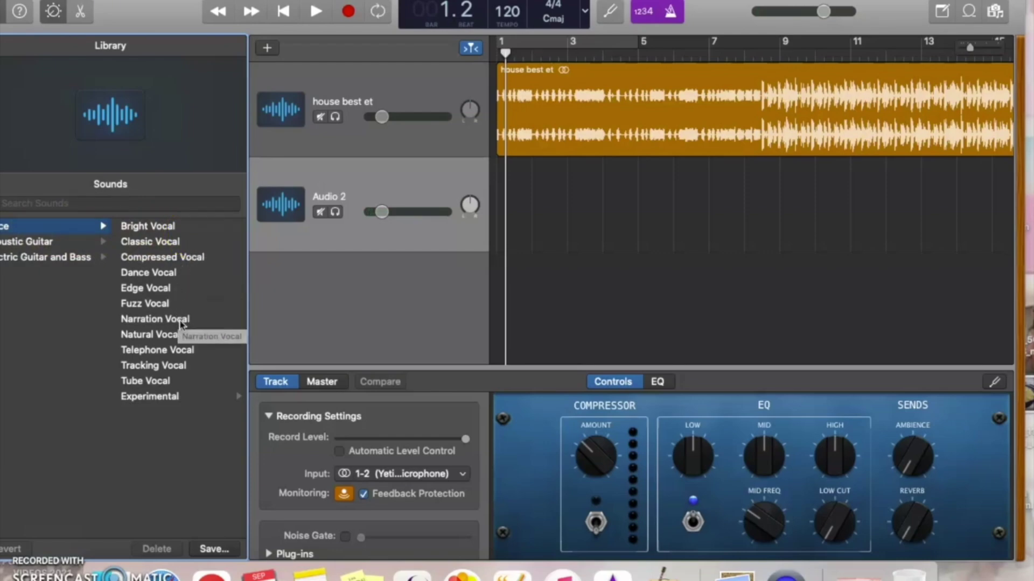
{"action": "left_click", "coordinate": [178, 352]}
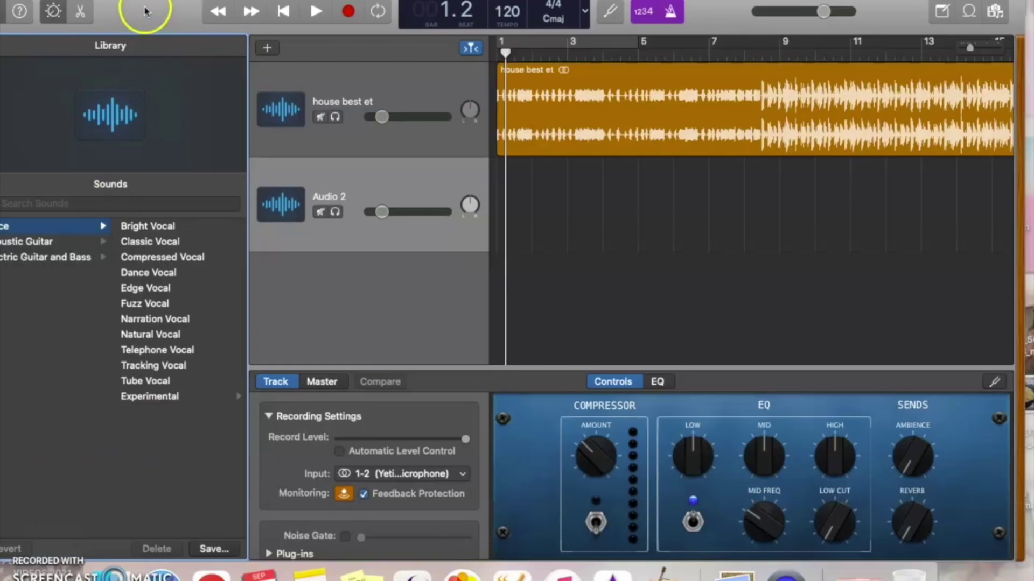
Close the untitled project without saving it
{"action": "left_click_drag", "start_coordinate": [98, 14], "coordinate": [217, 15]}
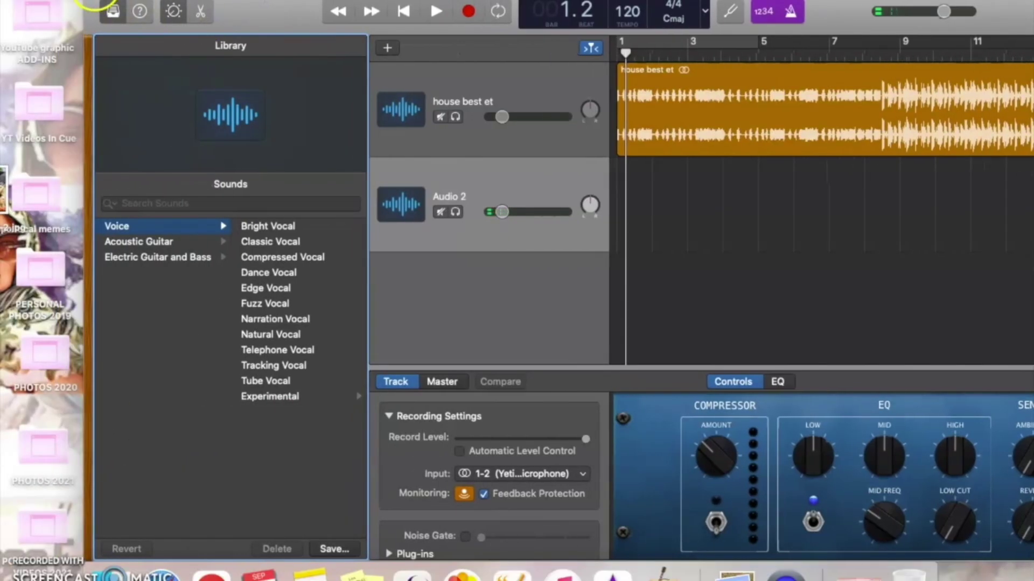
{"action": "left_click", "coordinate": [94, 5]}
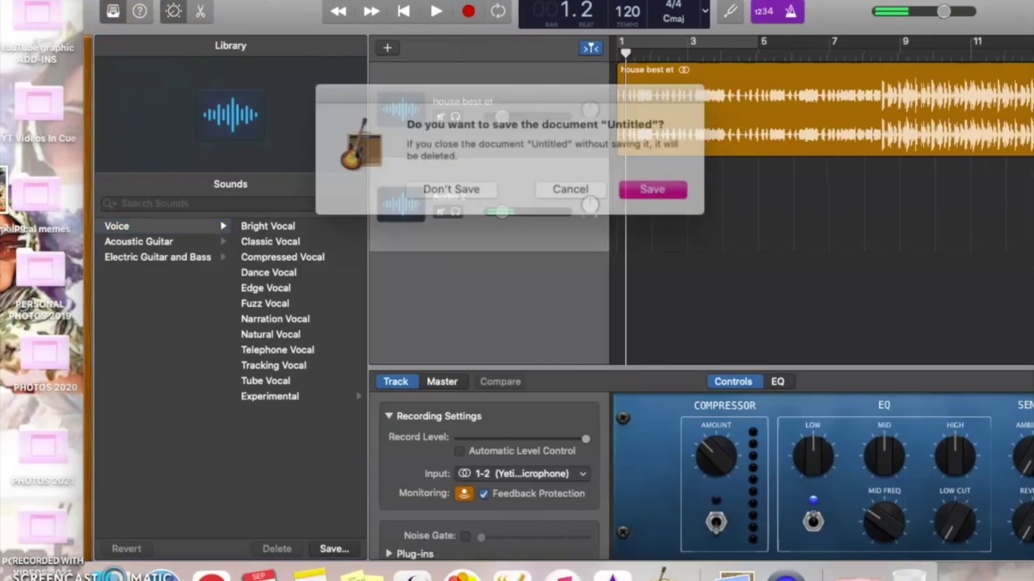
{"action": "left_click", "coordinate": [446, 185]}
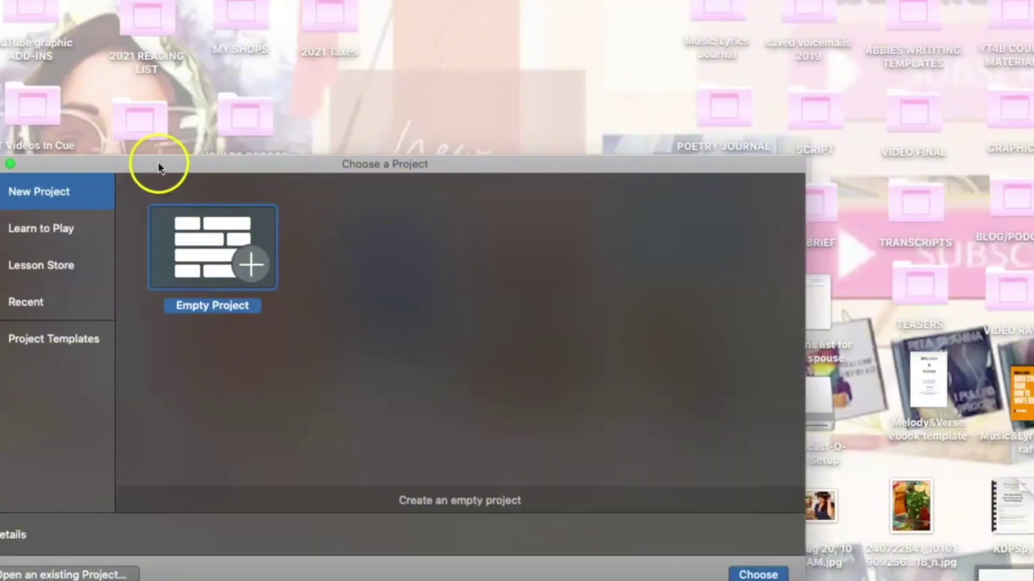
Open the recent project ChristmasSongNew from the project chooser
{"action": "left_click_drag", "start_coordinate": [157, 163], "coordinate": [311, 69]}
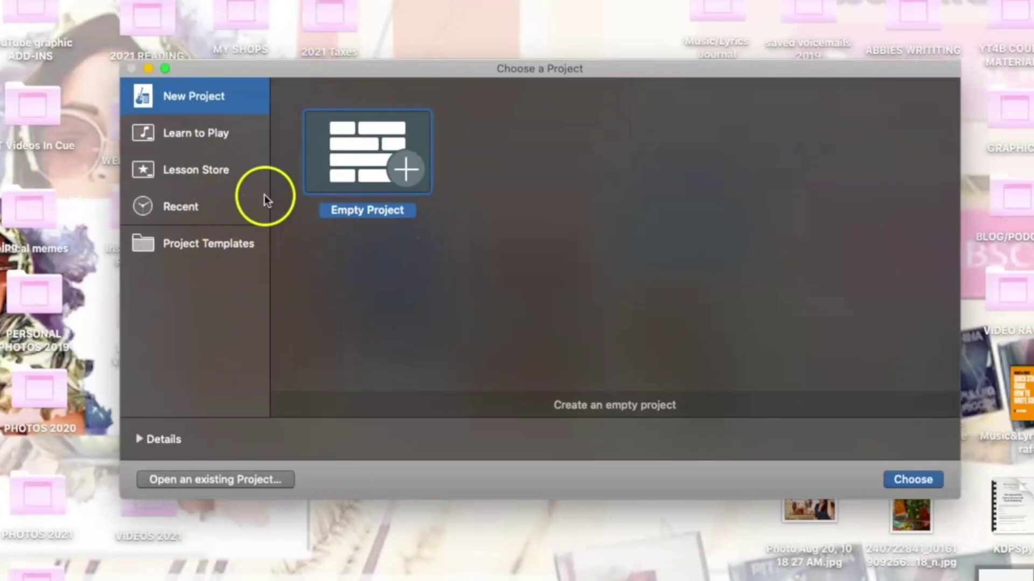
{"action": "left_click", "coordinate": [202, 207]}
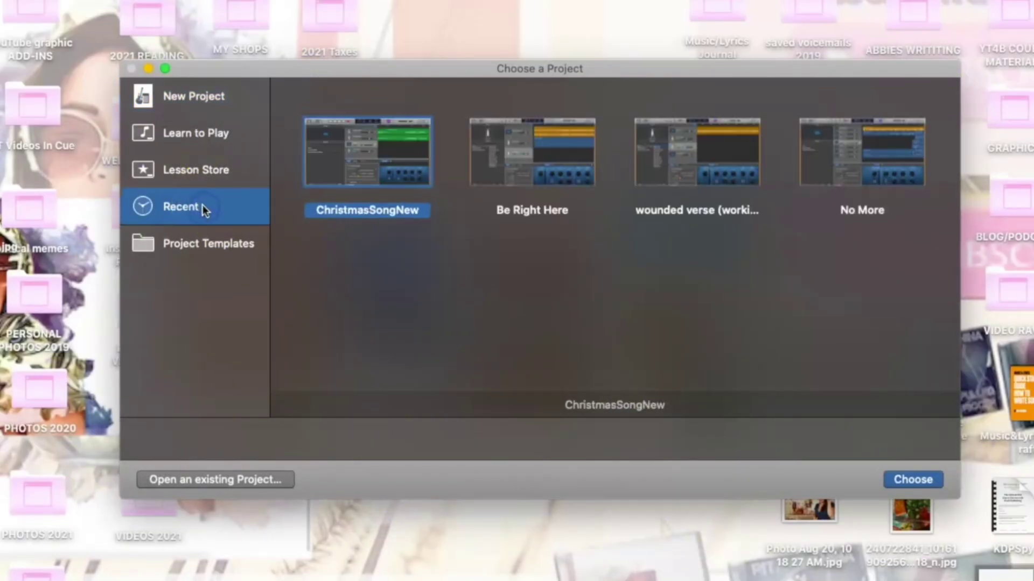
{"action": "double_click", "coordinate": [353, 159]}
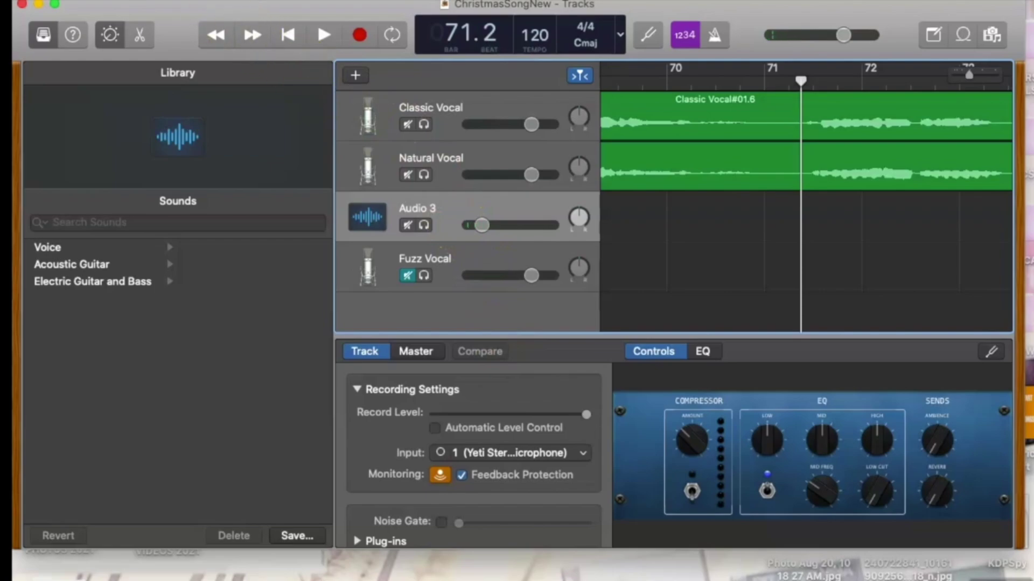
Turn off the recording count-in and try switching the metronome on and off
{"action": "left_click", "coordinate": [159, 2]}
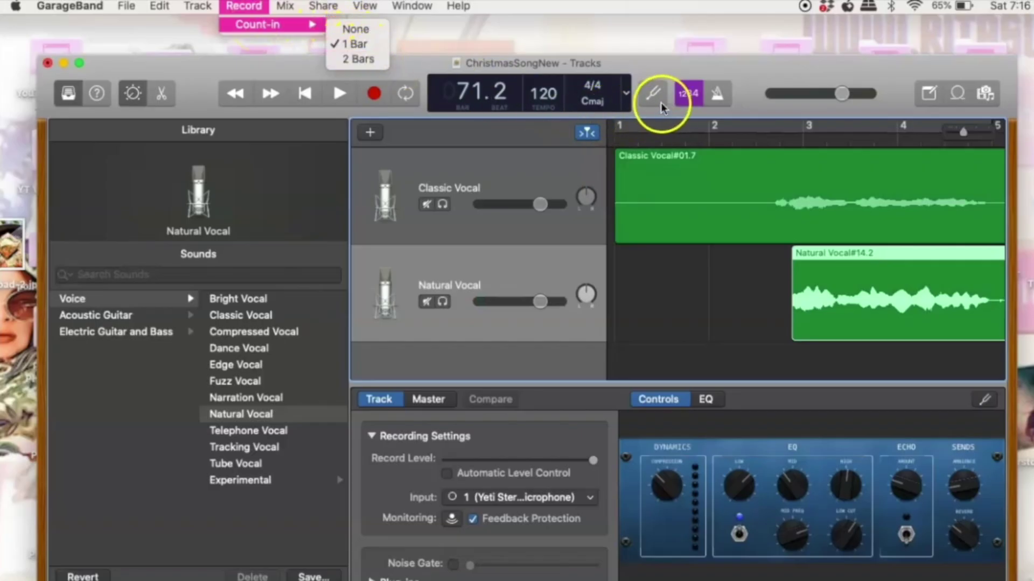
{"action": "left_click", "coordinate": [692, 102]}
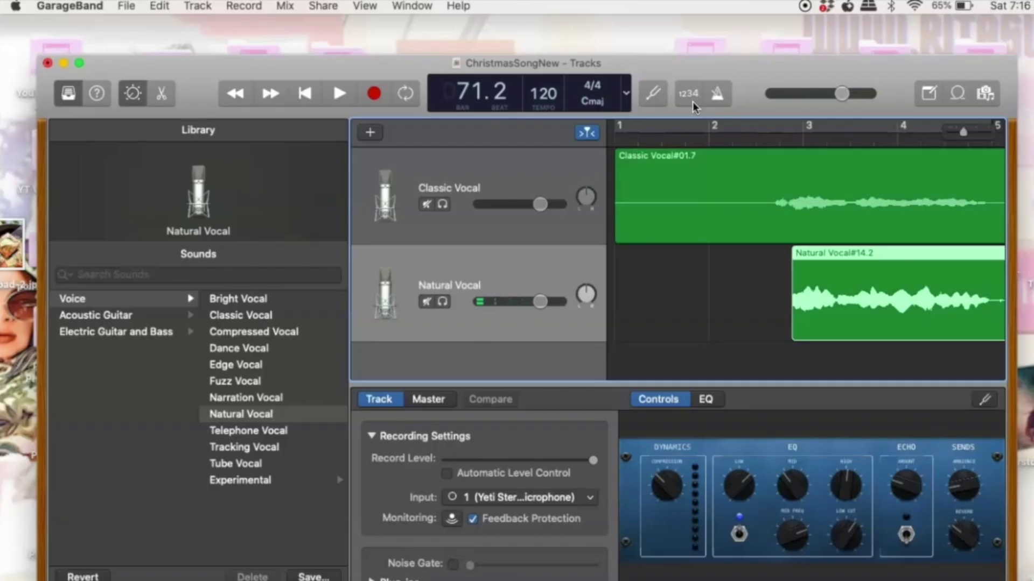
{"action": "left_click", "coordinate": [718, 98]}
{"action": "left_click", "coordinate": [722, 99]}
Show the tuner for the Natural Vocal track's input and close it again
{"action": "left_click", "coordinate": [650, 96]}
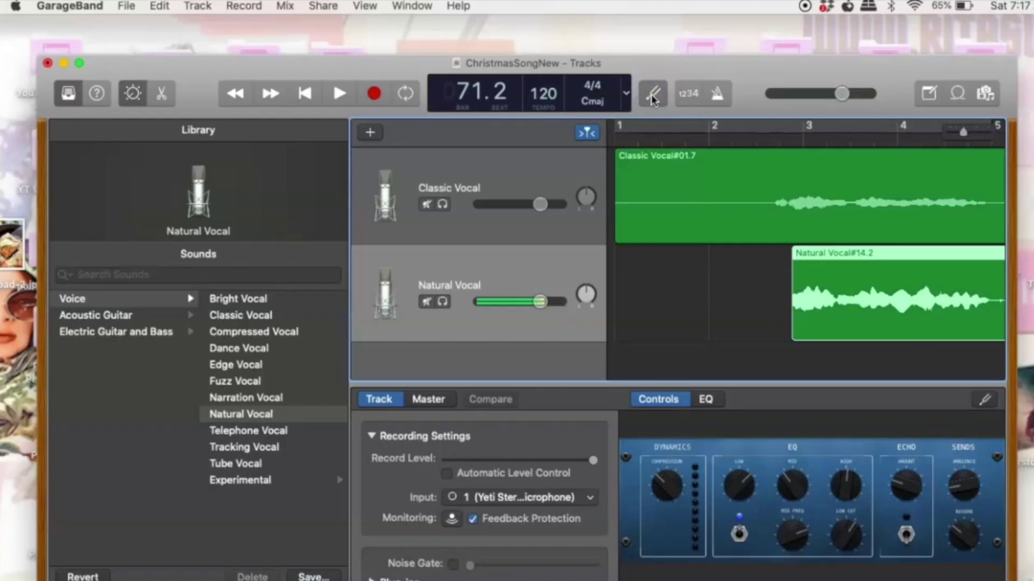
{"action": "left_click", "coordinate": [652, 97]}
{"action": "left_click", "coordinate": [652, 98]}
{"action": "left_click", "coordinate": [652, 98]}
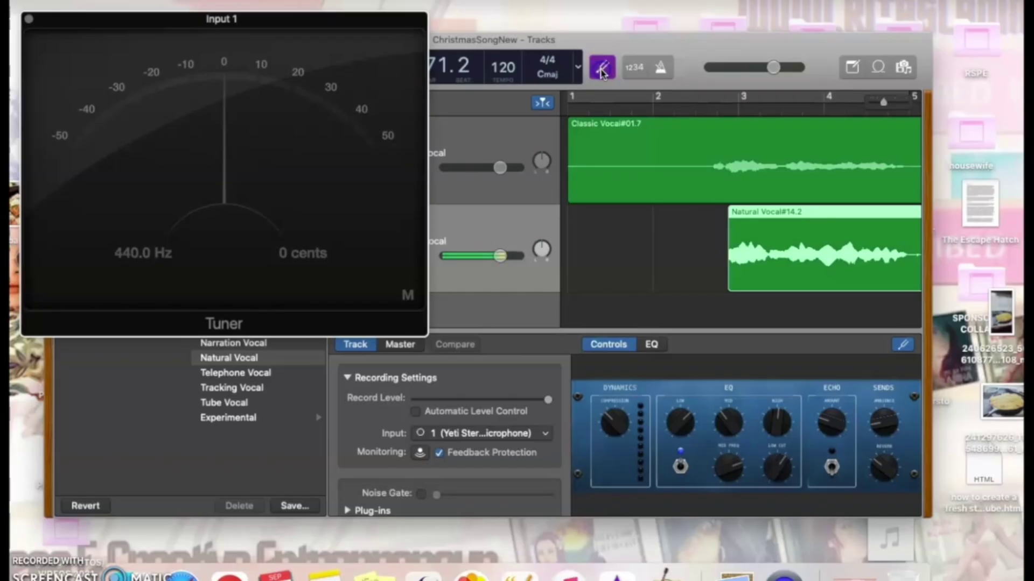
{"action": "left_click", "coordinate": [602, 70]}
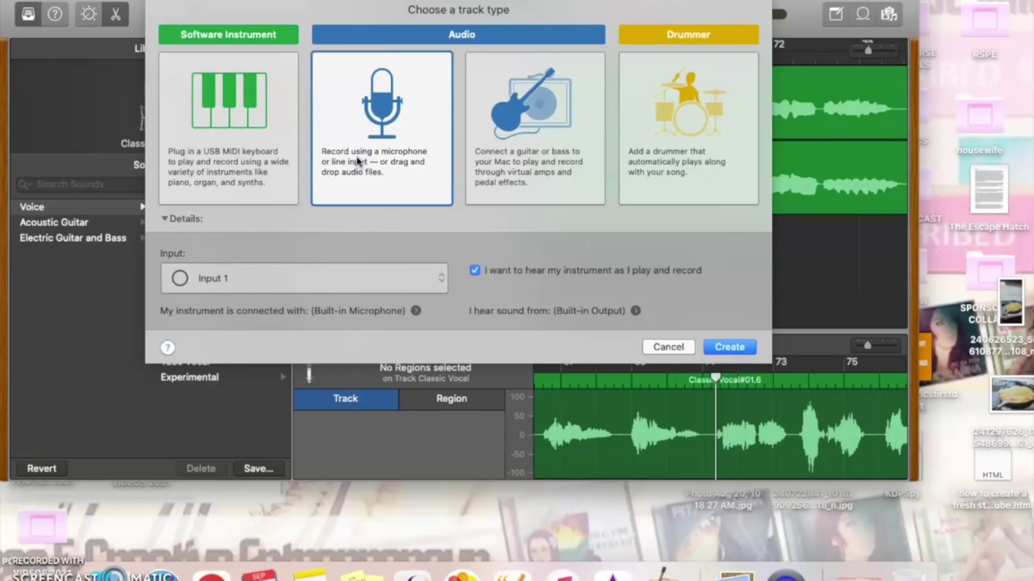
Create a microphone audio track using Input 1 and move it between the Natural Vocal and Fuzz Vocal tracks
{"action": "left_click", "coordinate": [389, 173]}
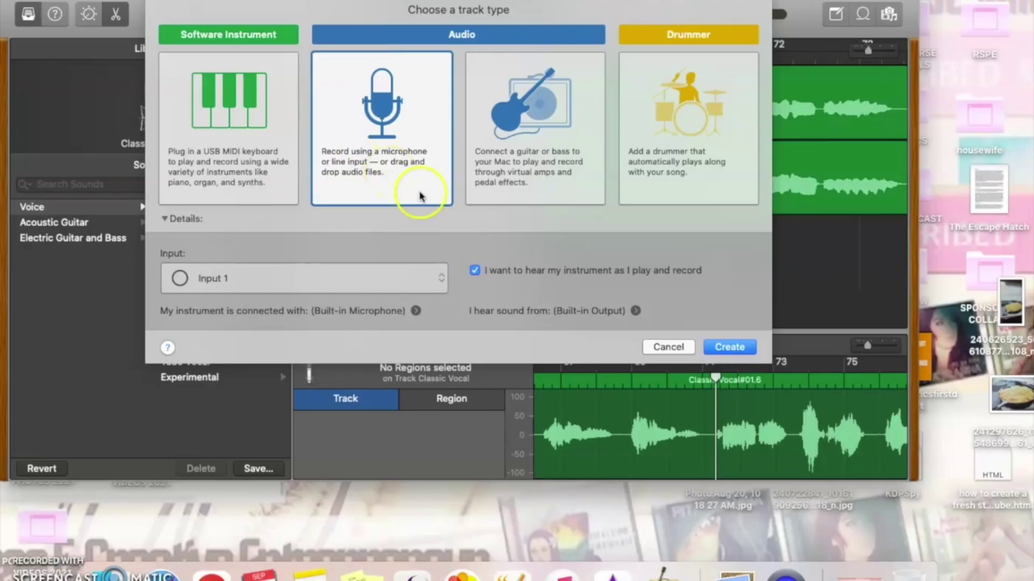
{"action": "left_click", "coordinate": [717, 350]}
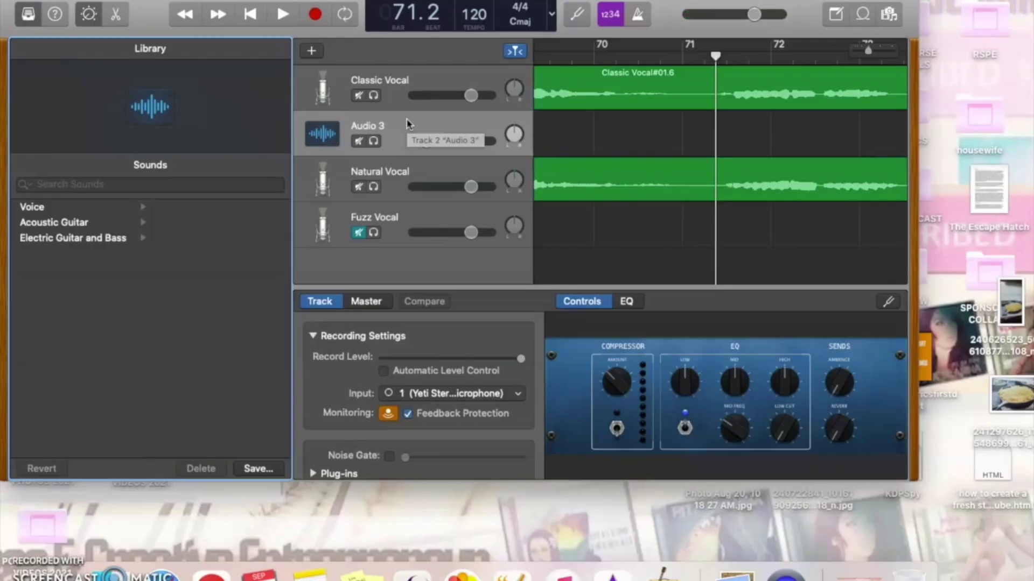
{"action": "left_click_drag", "start_coordinate": [407, 123], "coordinate": [415, 185]}
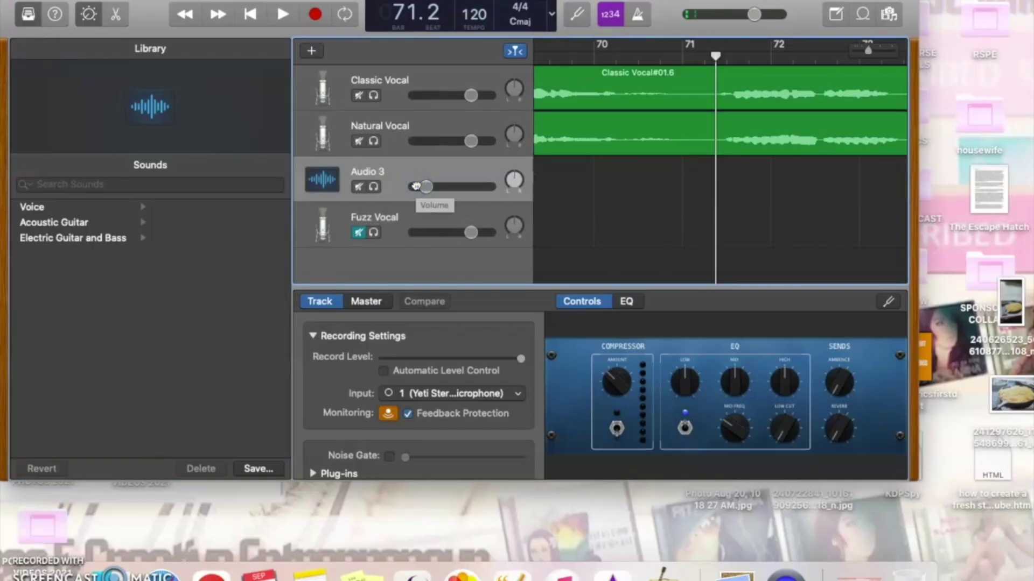
{"action": "left_click", "coordinate": [415, 170]}
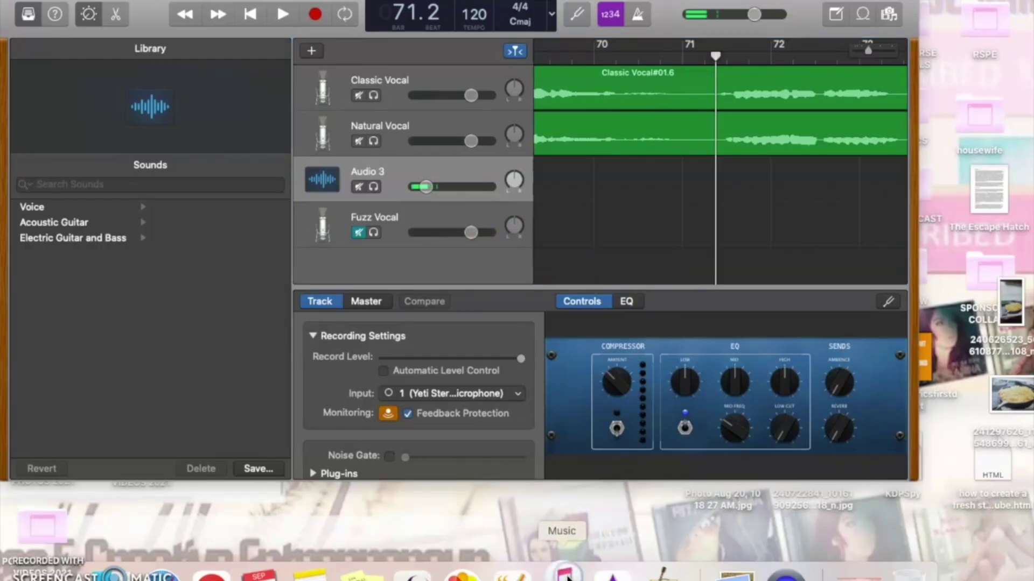
Switch to the Music app
{"action": "left_click", "coordinate": [567, 578]}
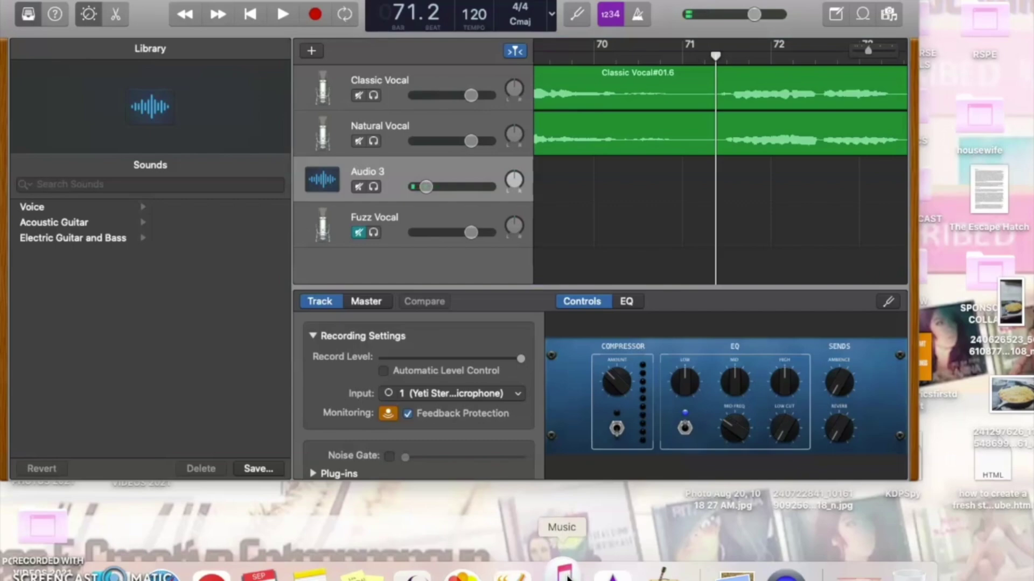